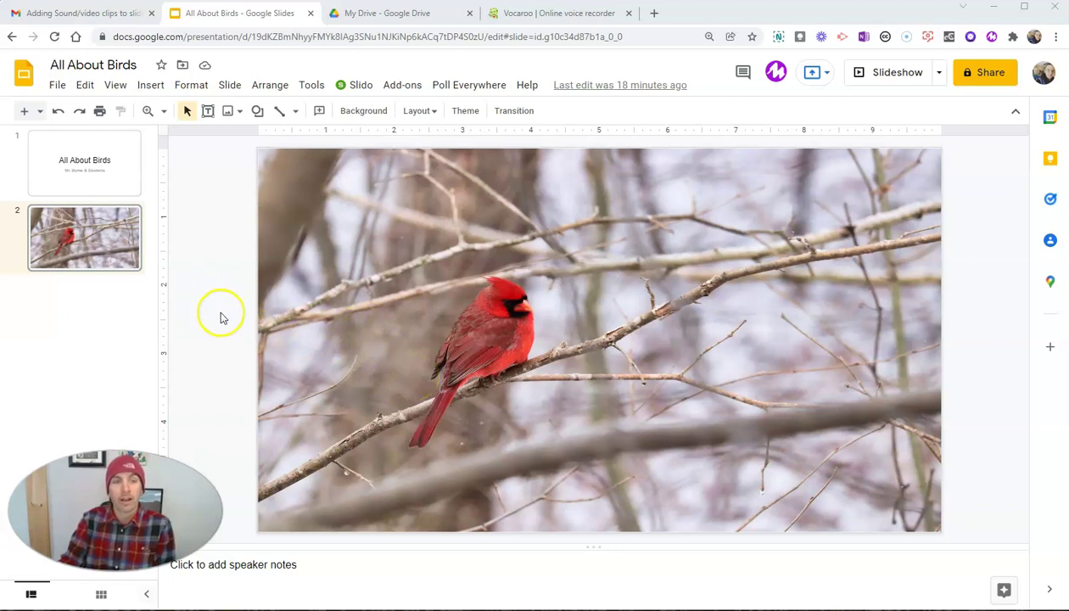
# Step: Insert Cardinal Call.wav from My Drive as audio on slide 2 of All About Birds
pyautogui.click(404, 13)
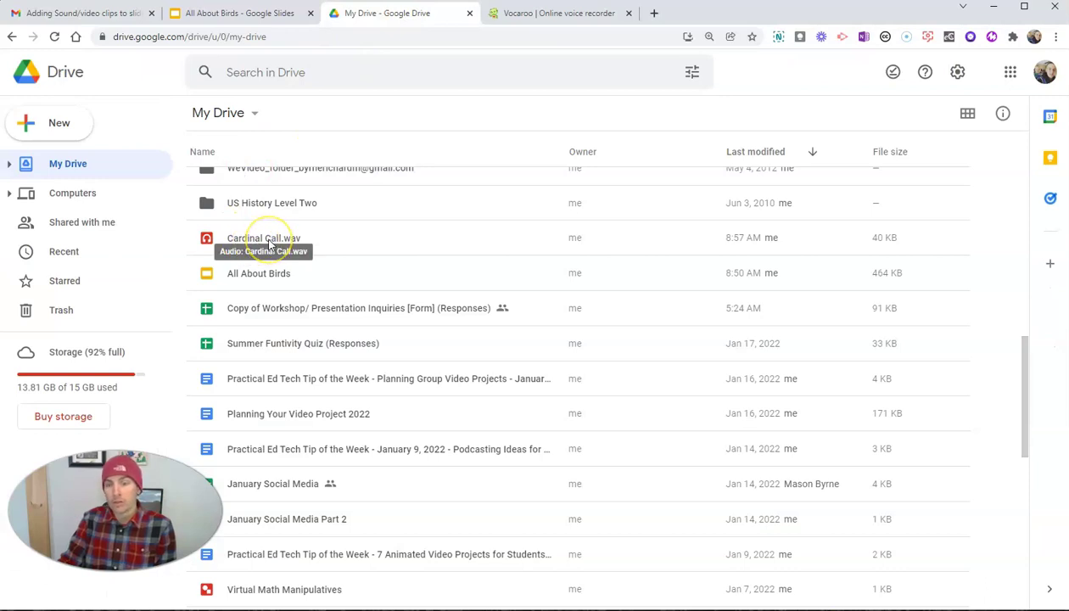
pyautogui.click(234, 12)
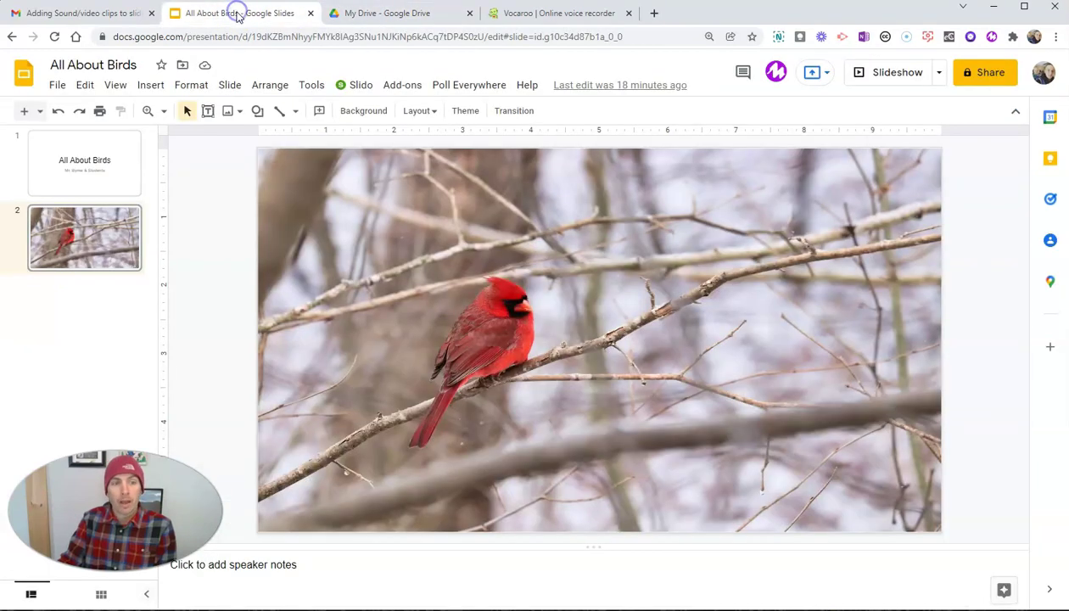
pyautogui.click(151, 88)
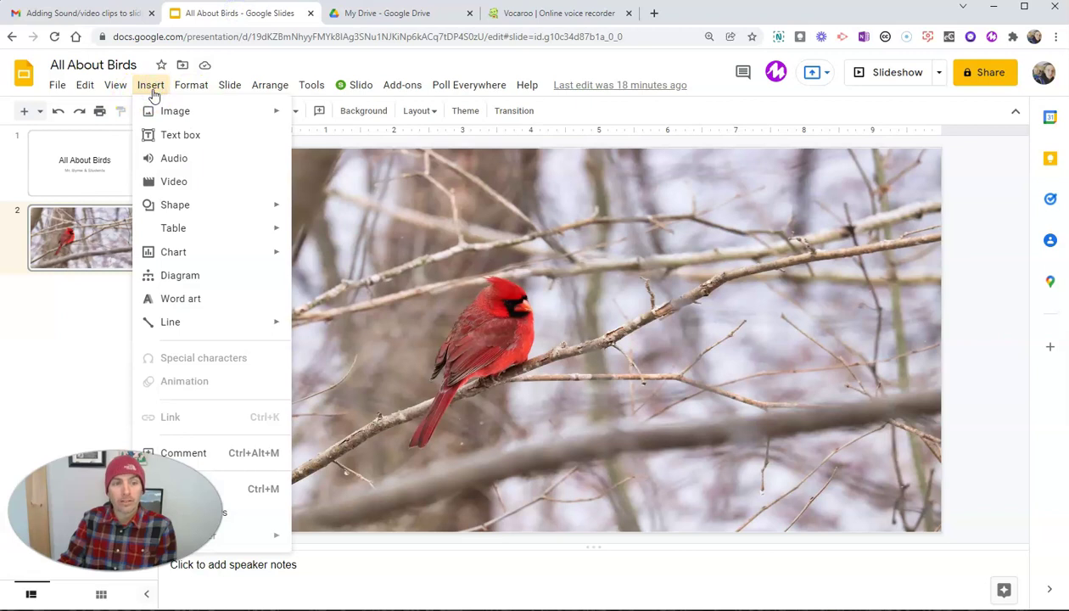
pyautogui.click(173, 158)
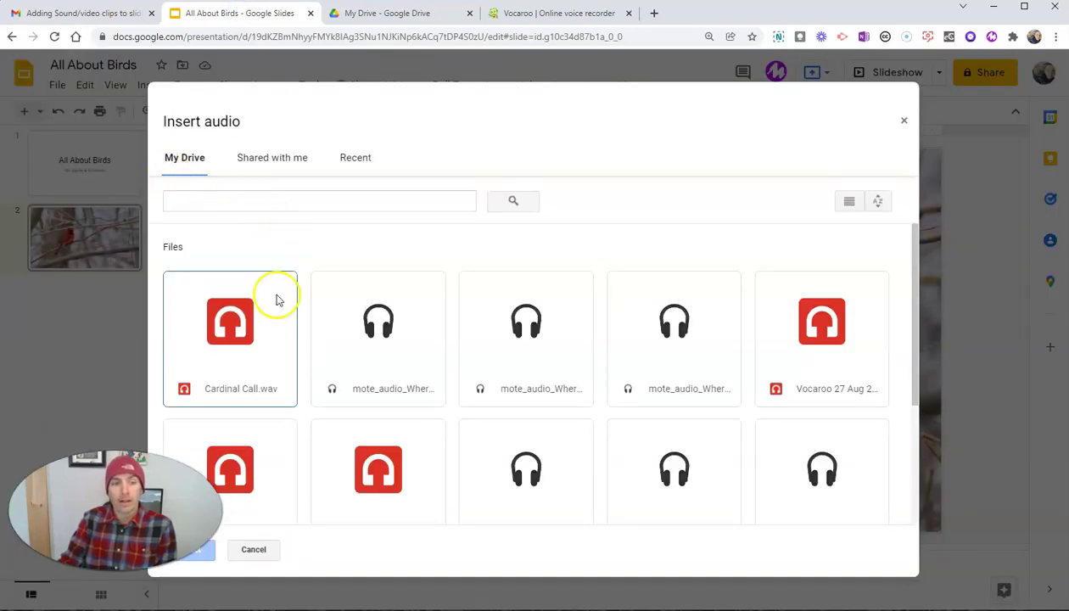
pyautogui.click(246, 322)
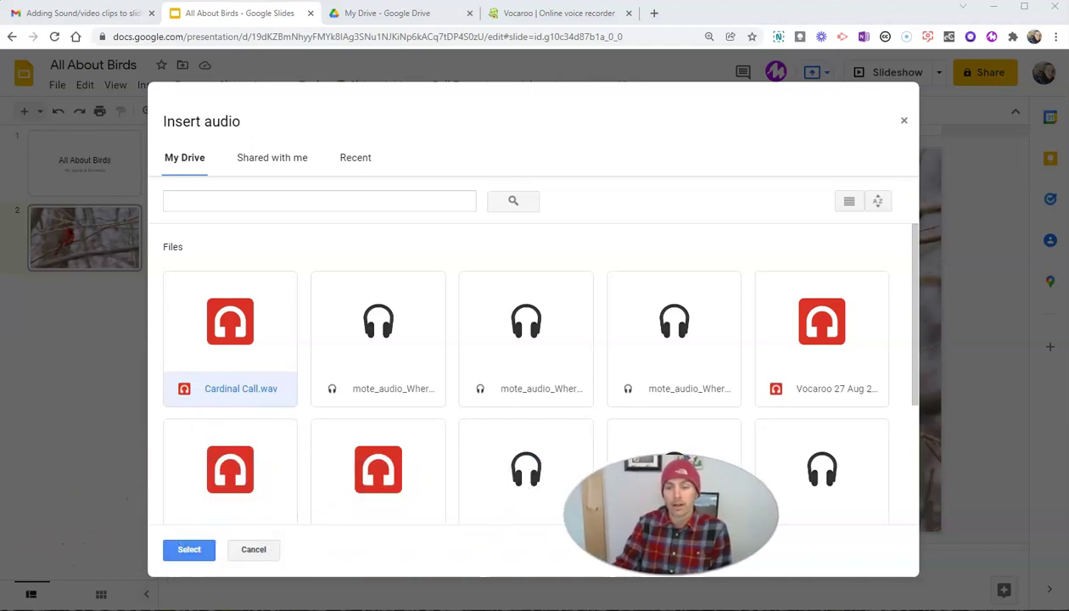
pyautogui.click(189, 550)
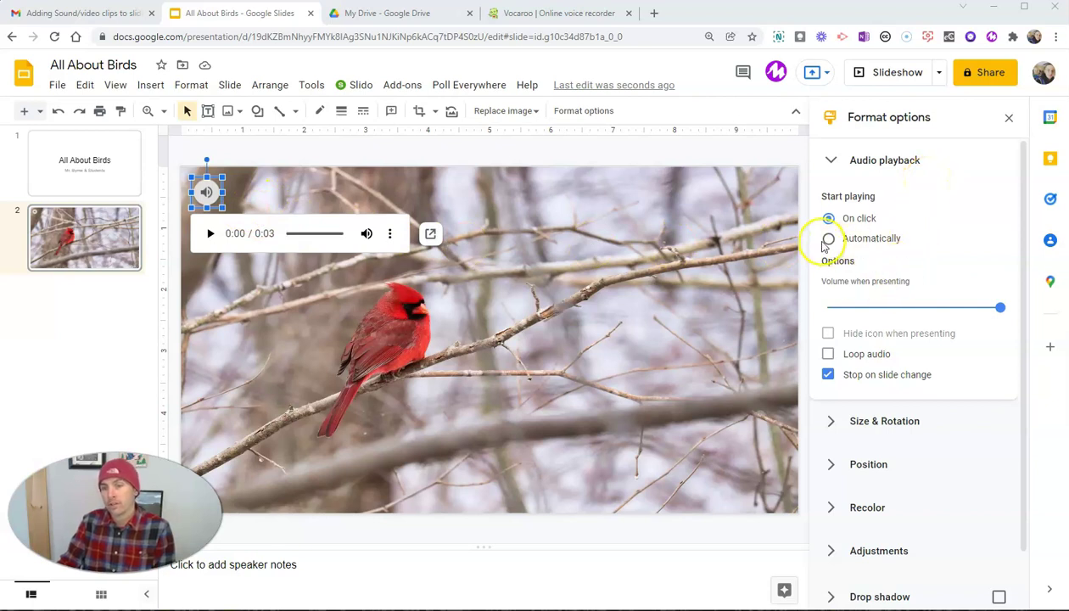
# Step: Set Cardinal Call.wav to start automatically, loop, and hide its icon when presenting
pyautogui.click(830, 239)
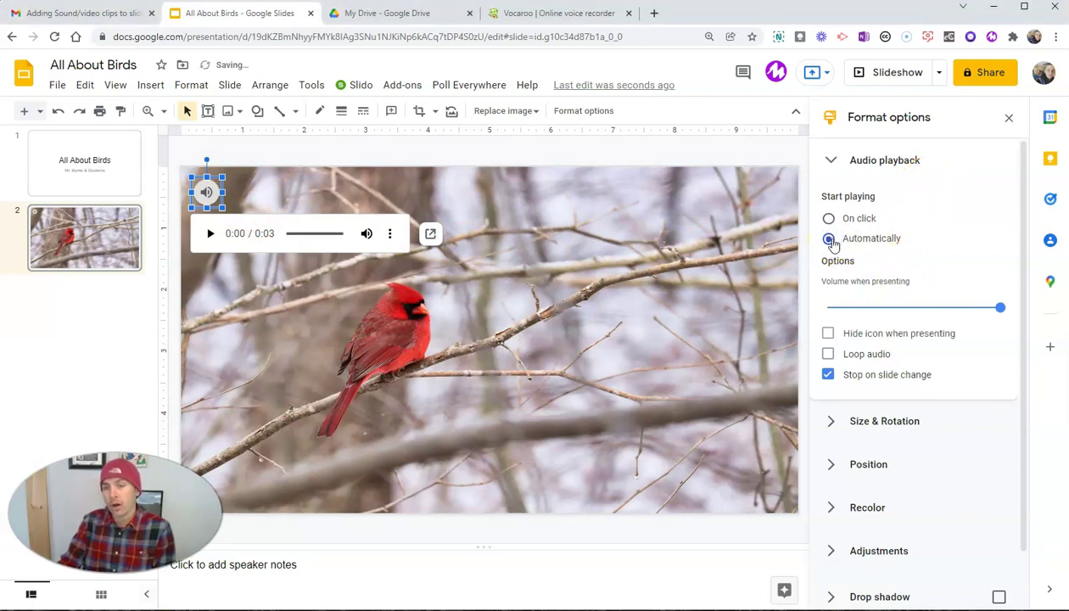
pyautogui.click(828, 355)
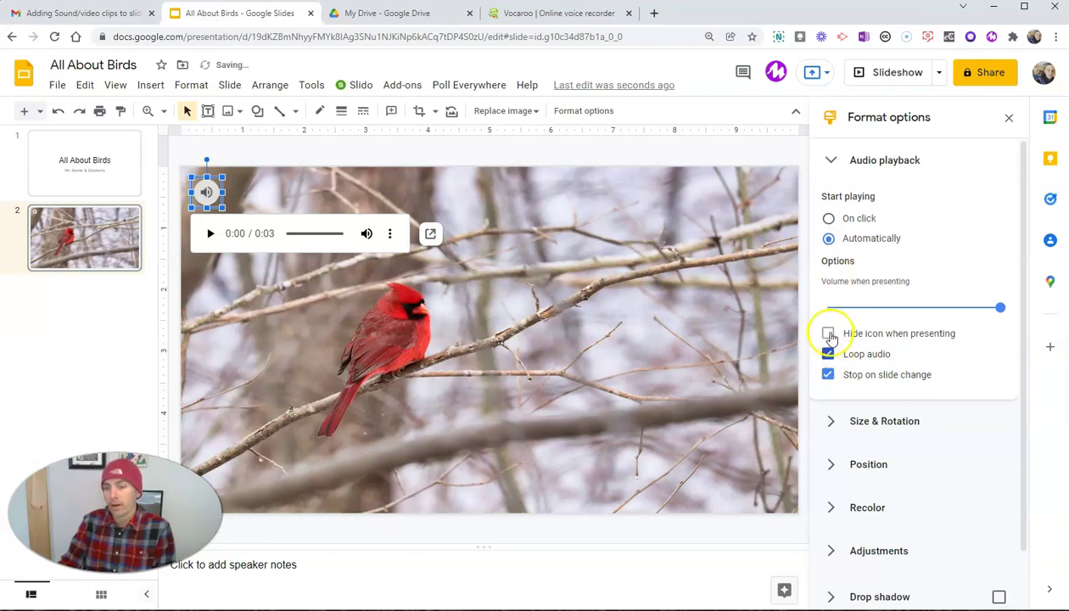
pyautogui.click(829, 334)
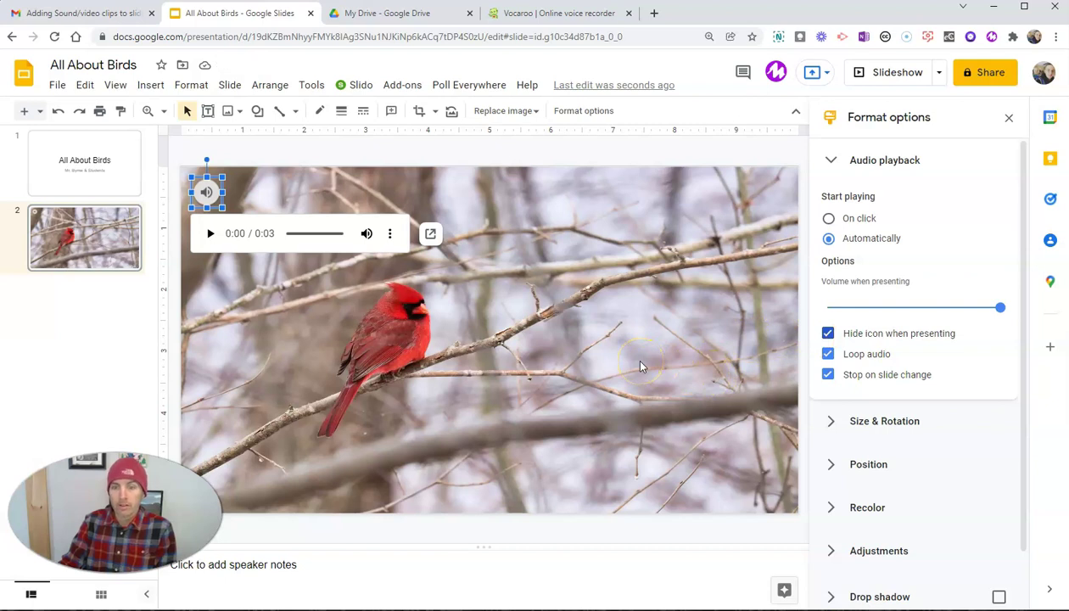
pyautogui.click(1008, 117)
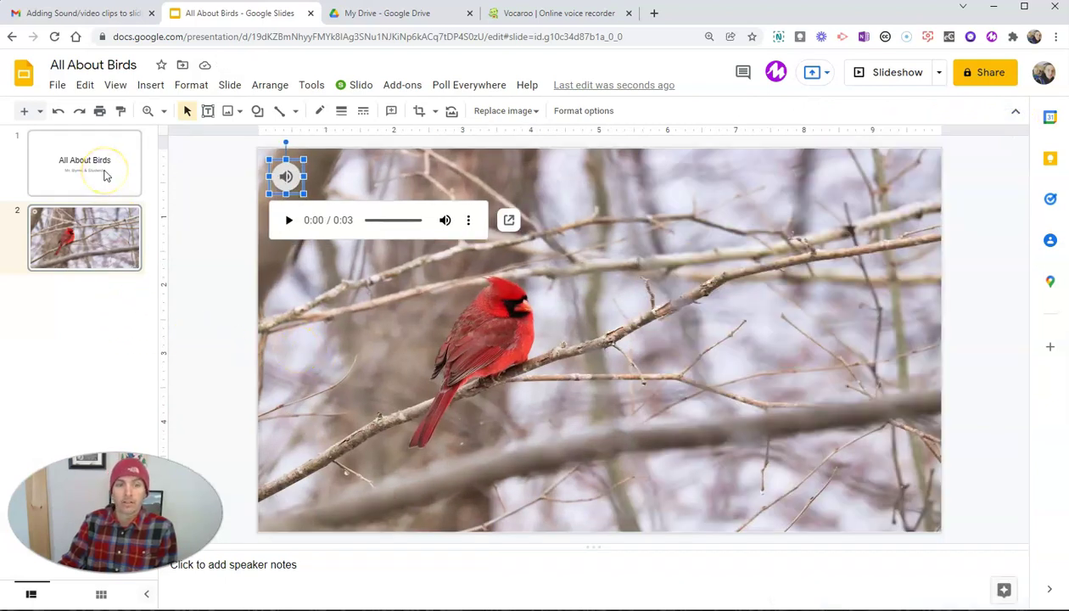
pyautogui.click(105, 173)
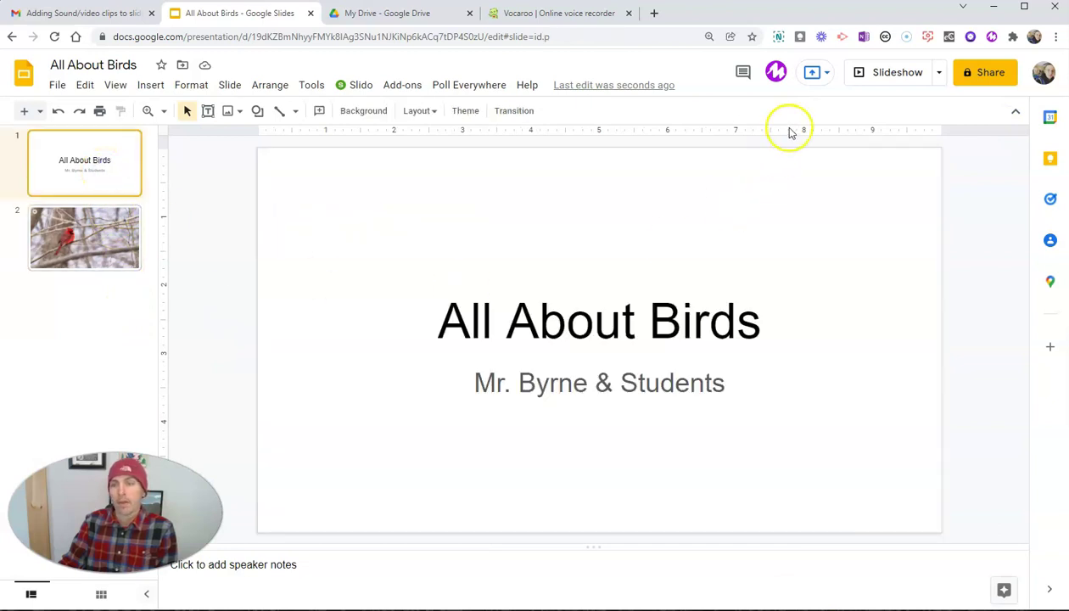
pyautogui.click(939, 77)
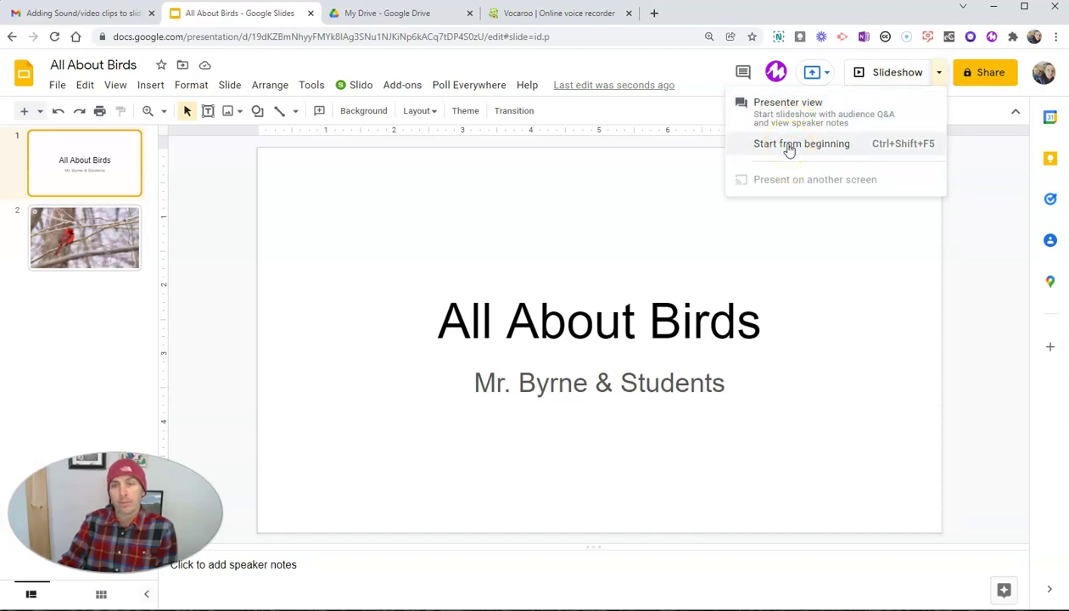
pyautogui.click(789, 150)
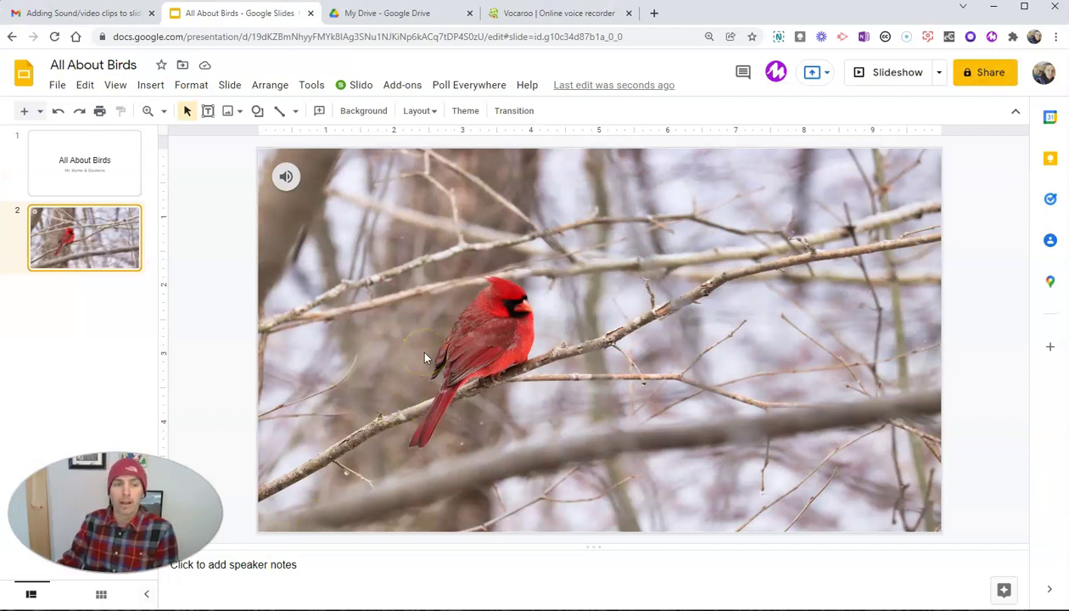
# Step: Delete the Cardinal Call audio clip from slide 2, leaving only the photo
pyautogui.click(285, 175)
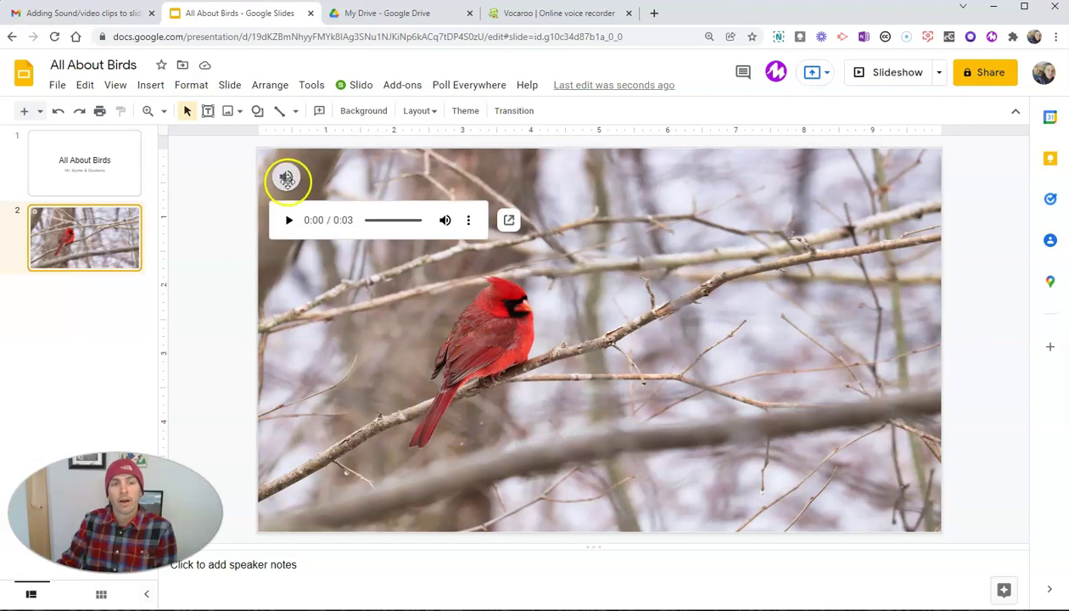
pyautogui.click(285, 175)
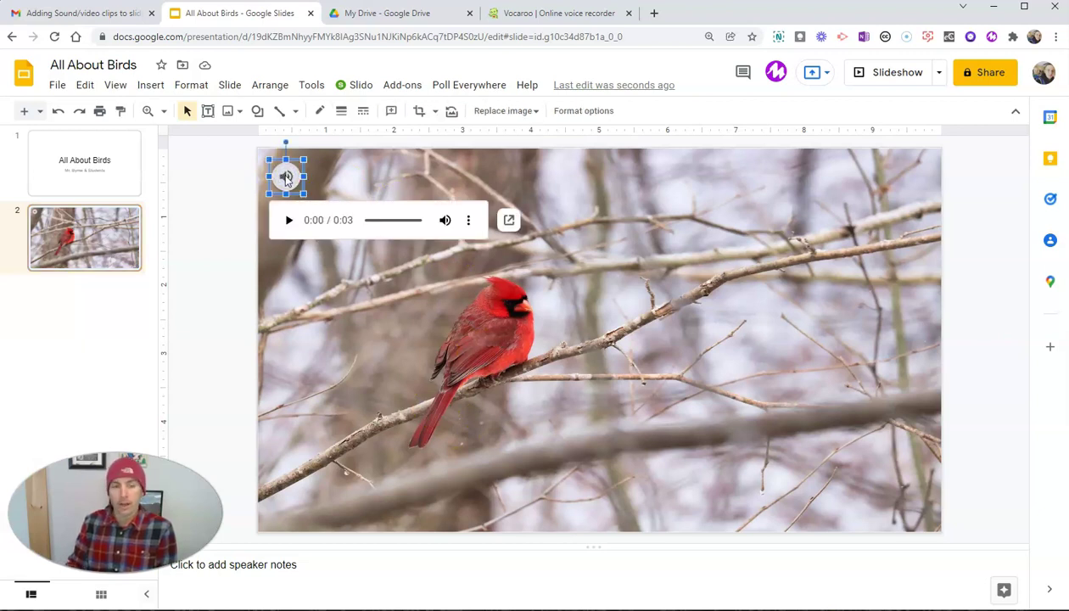
pyautogui.press('Delete')
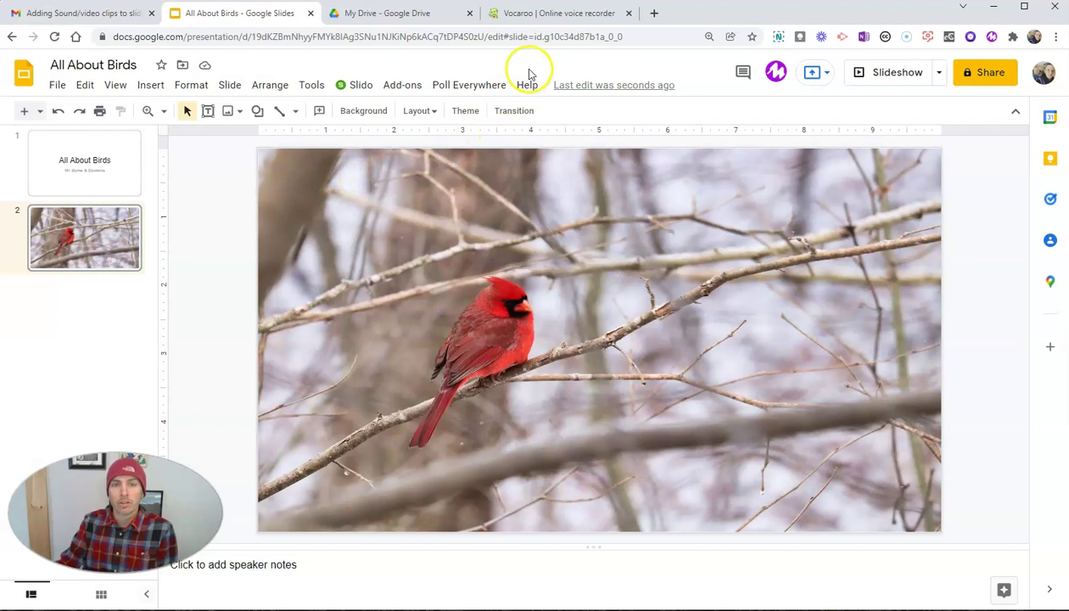
# Step: Record an 18-second voice narration in Vocaroo
pyautogui.click(554, 15)
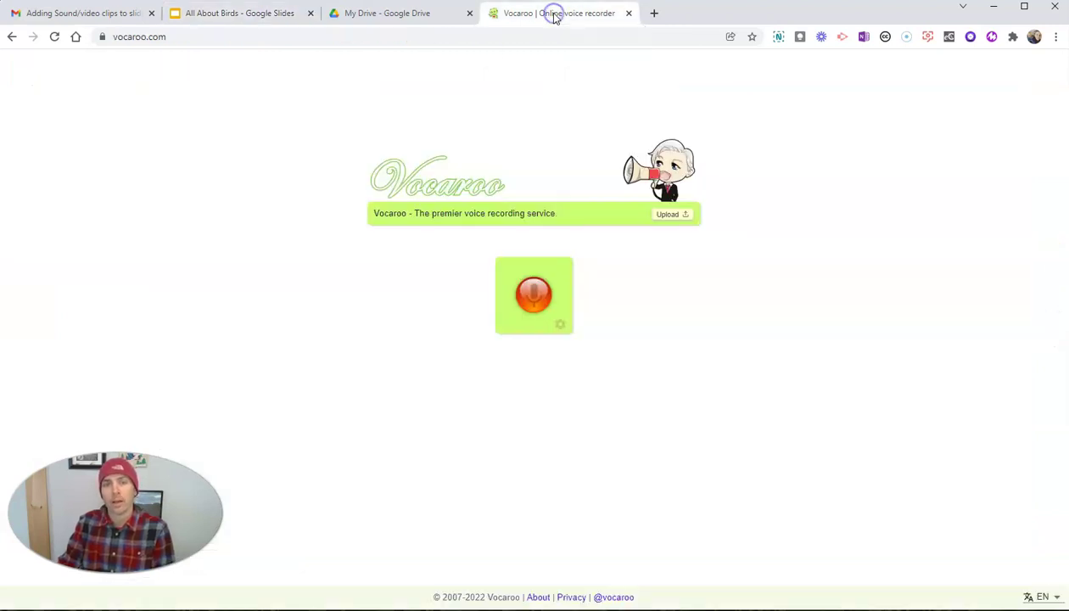
pyautogui.click(534, 297)
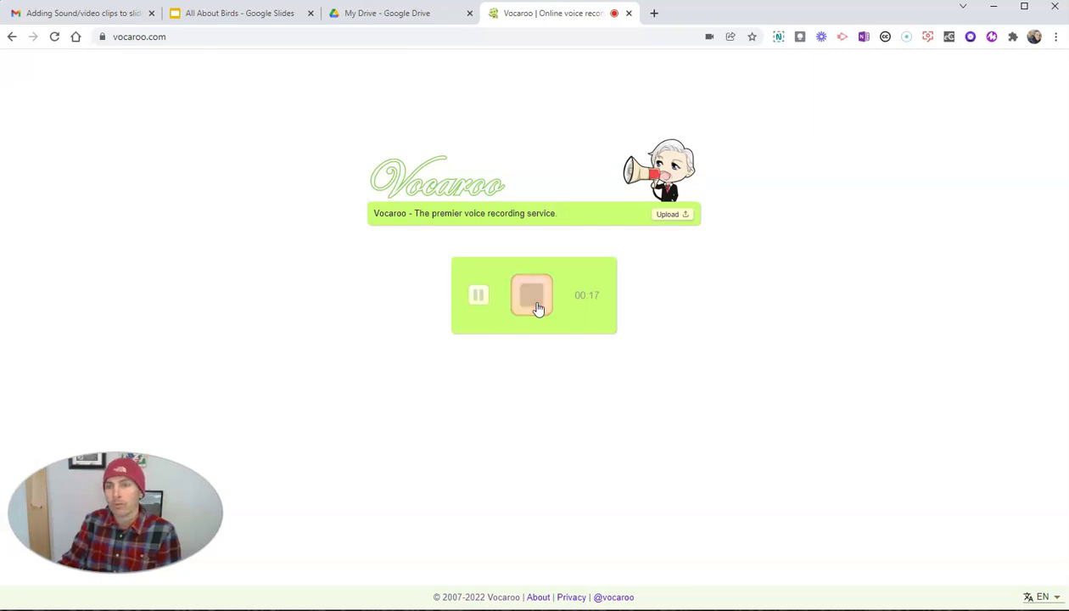
pyautogui.click(536, 308)
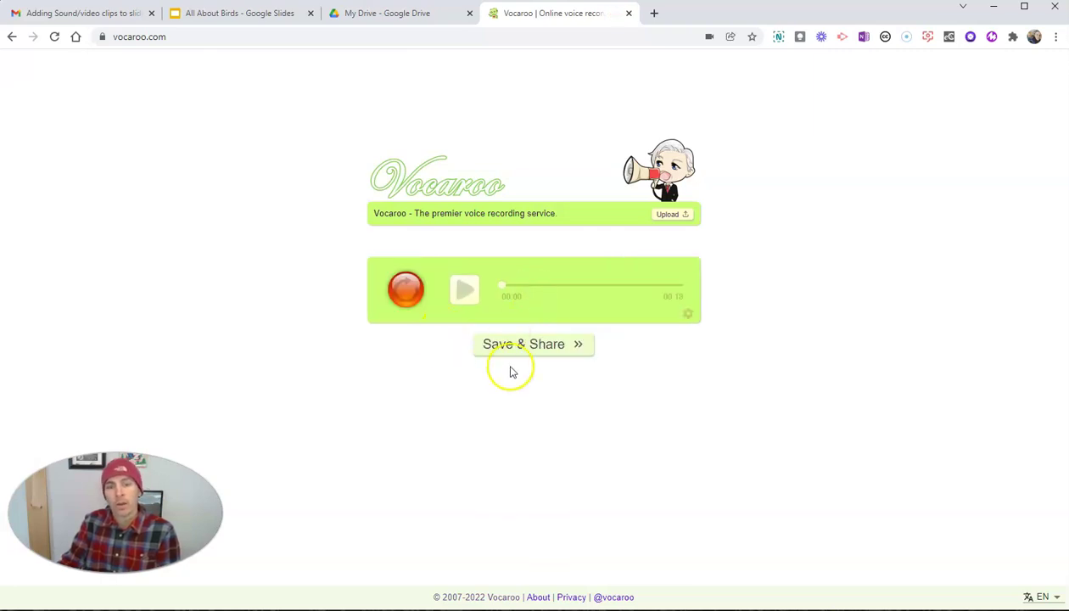
# Step: Save the Vocaroo recording and download it as an MP3 file
pyautogui.click(552, 351)
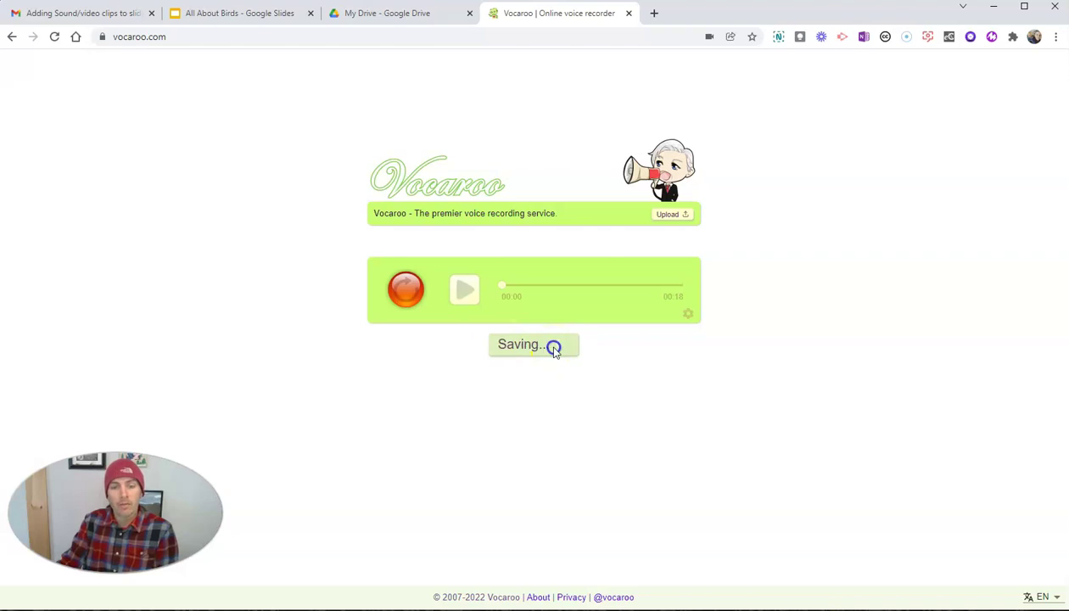
pyautogui.click(588, 376)
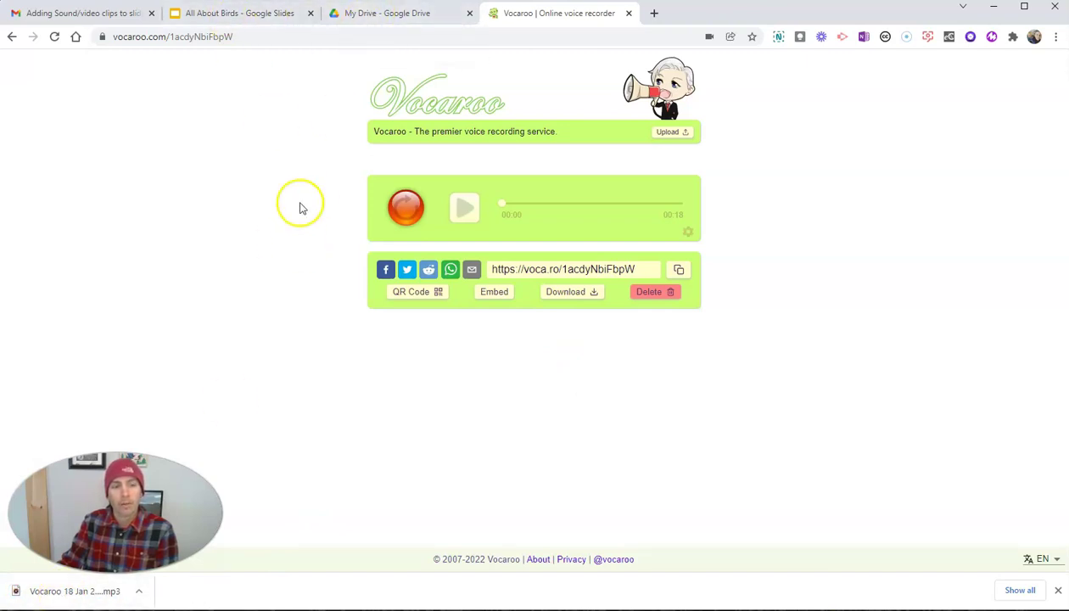
pyautogui.click(362, 14)
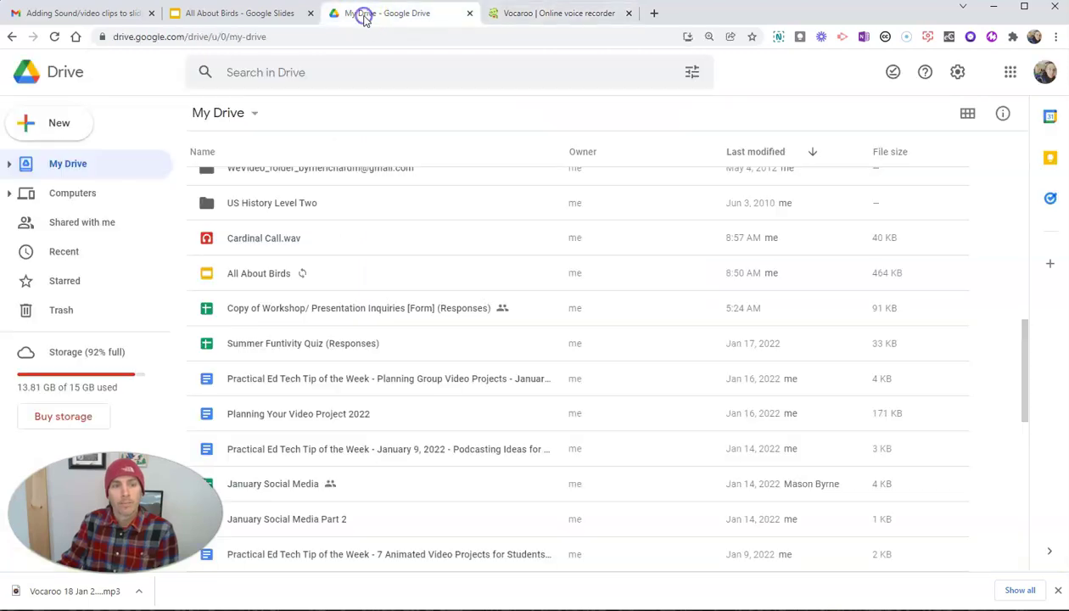
# Step: Upload the Vocaroo MP3 from Downloads to My Drive and play it in preview
pyautogui.click(38, 123)
pyautogui.click(96, 164)
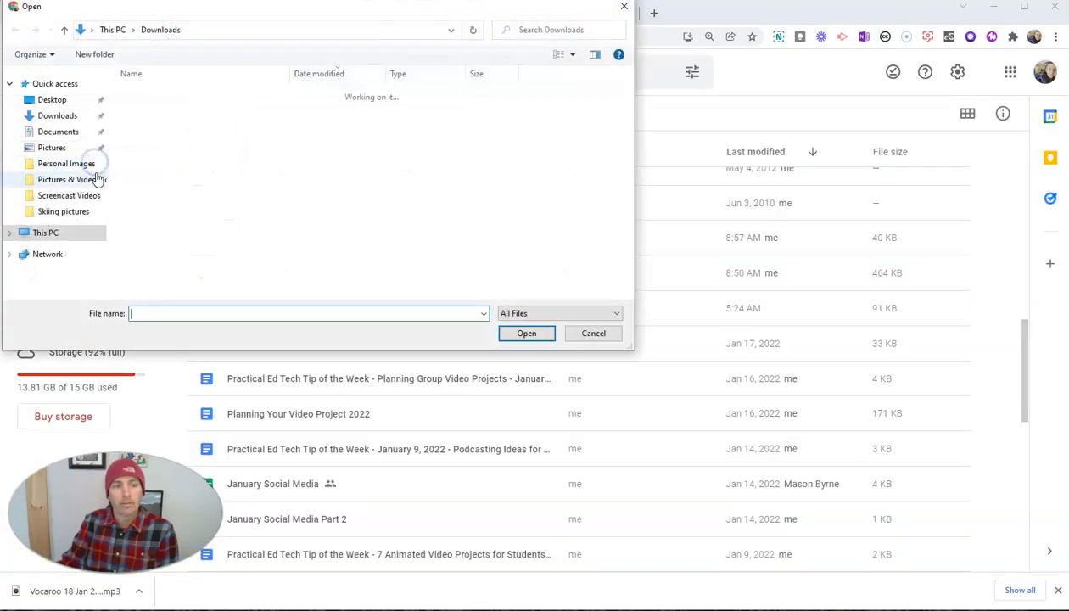
pyautogui.click(170, 111)
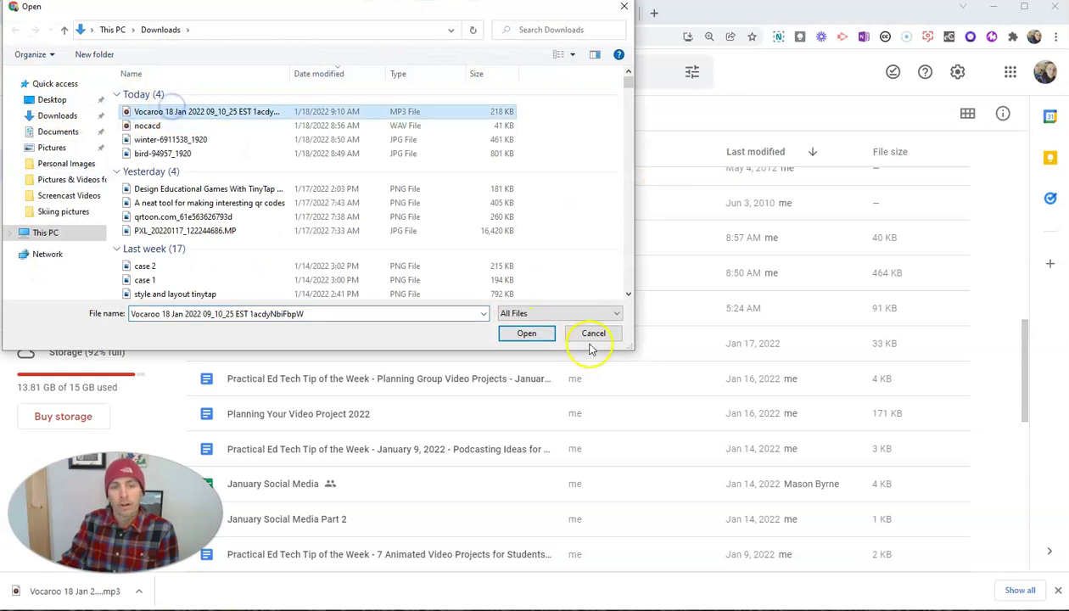
pyautogui.click(536, 334)
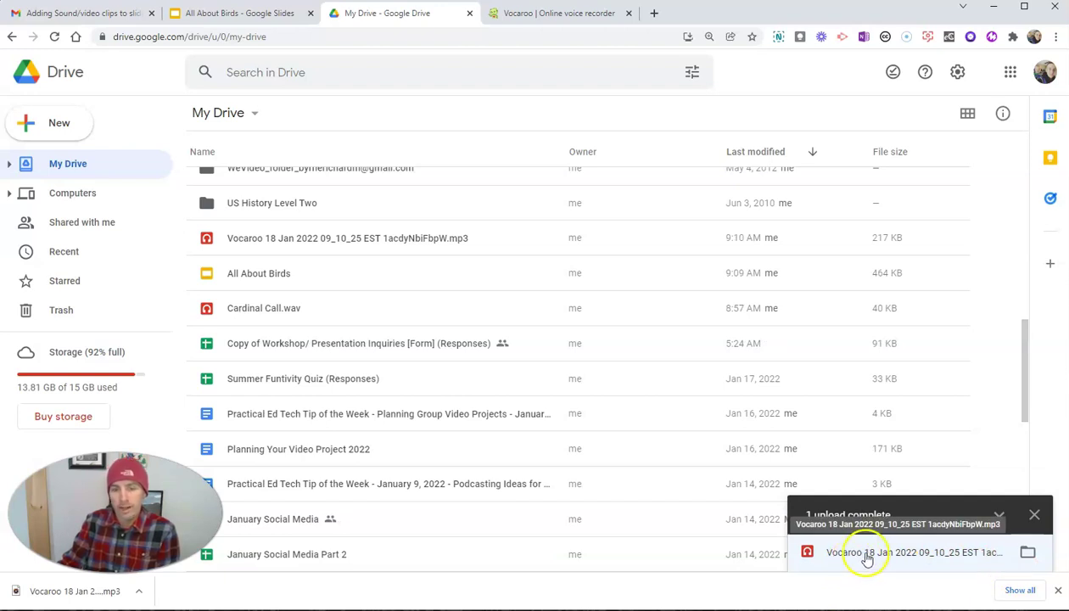
pyautogui.click(873, 558)
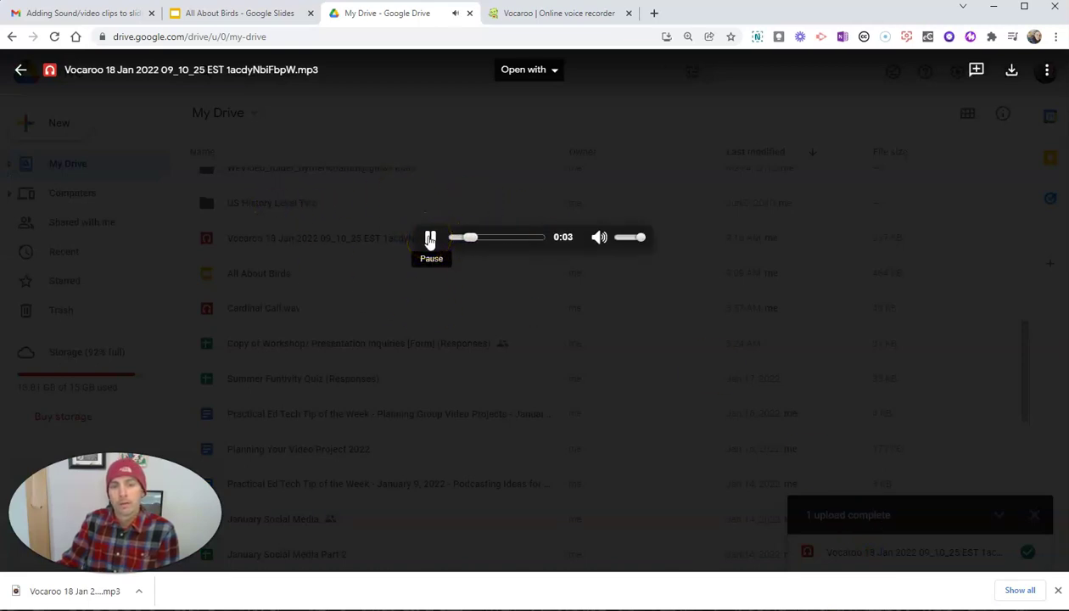
# Step: Rename the uploaded recording to 'Me Talking About Cardinals.mp3' in Google Drive
pyautogui.click(430, 238)
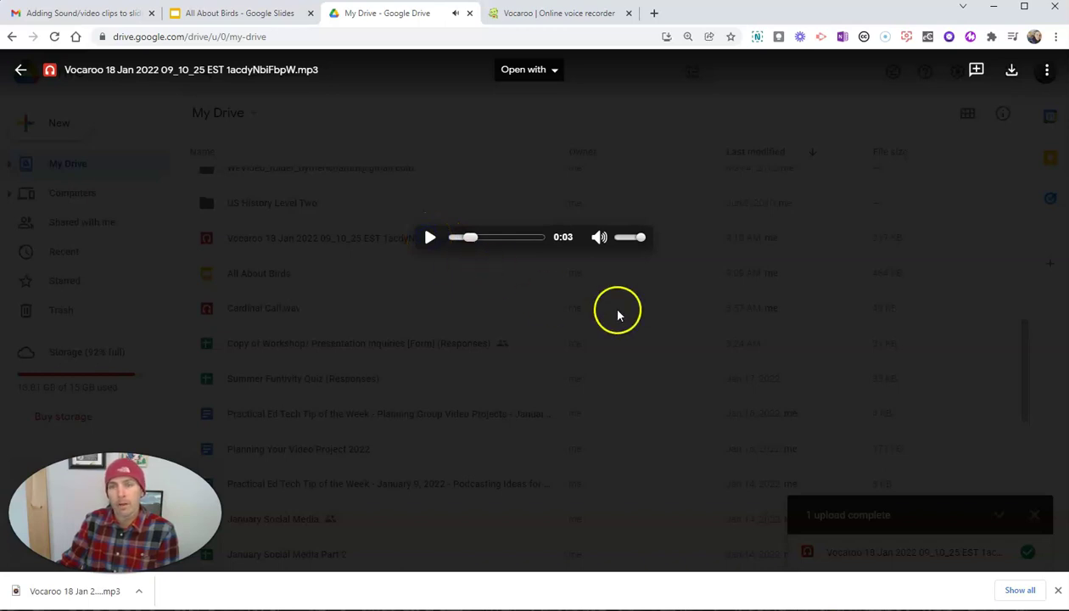
pyautogui.click(1047, 69)
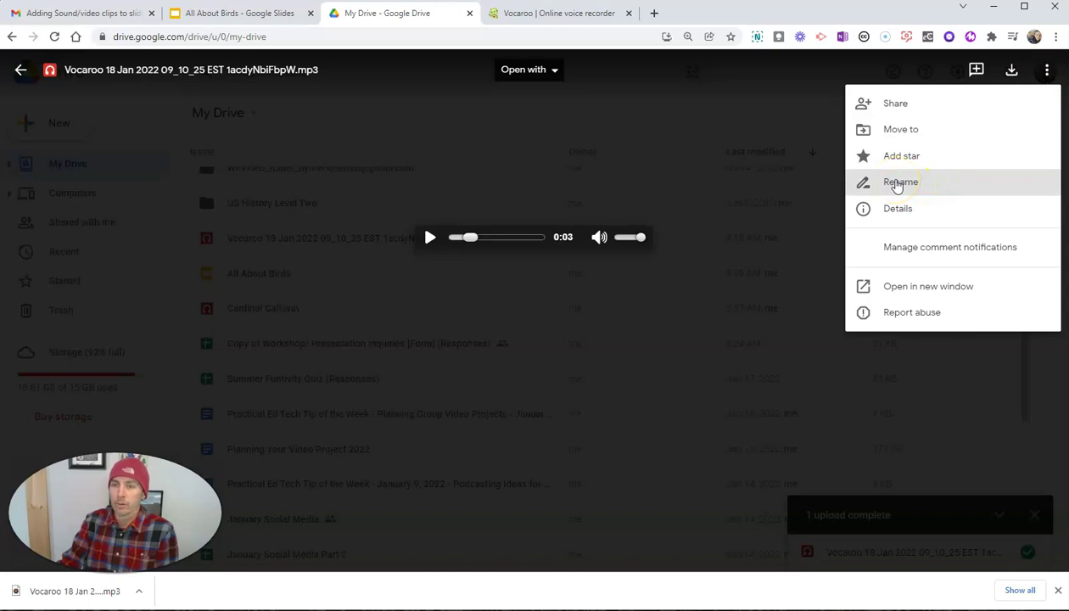
pyautogui.click(897, 183)
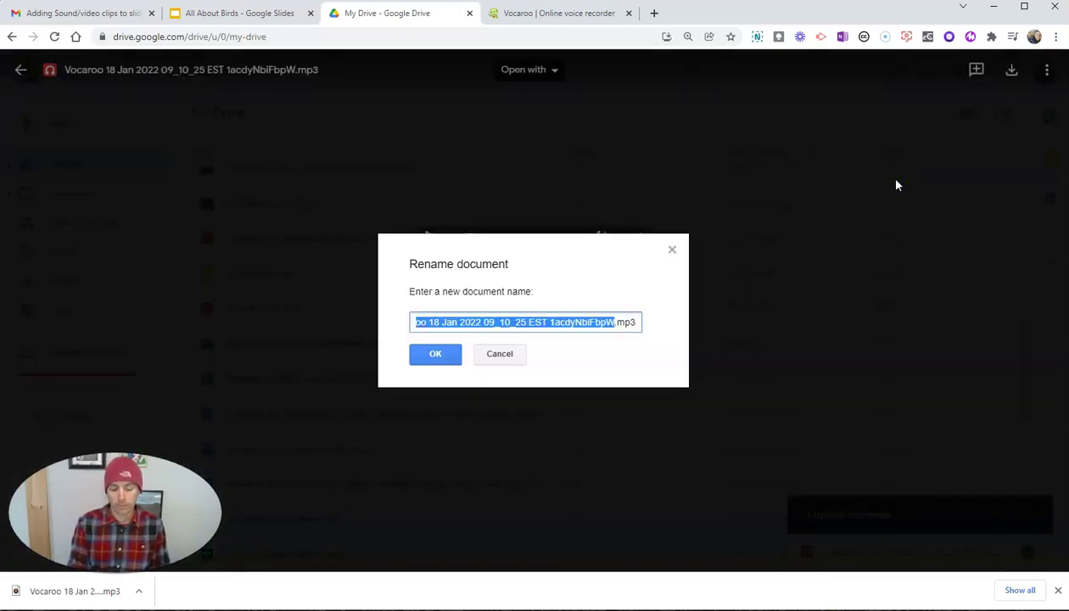
pyautogui.write('Me Talking About Cardinals')
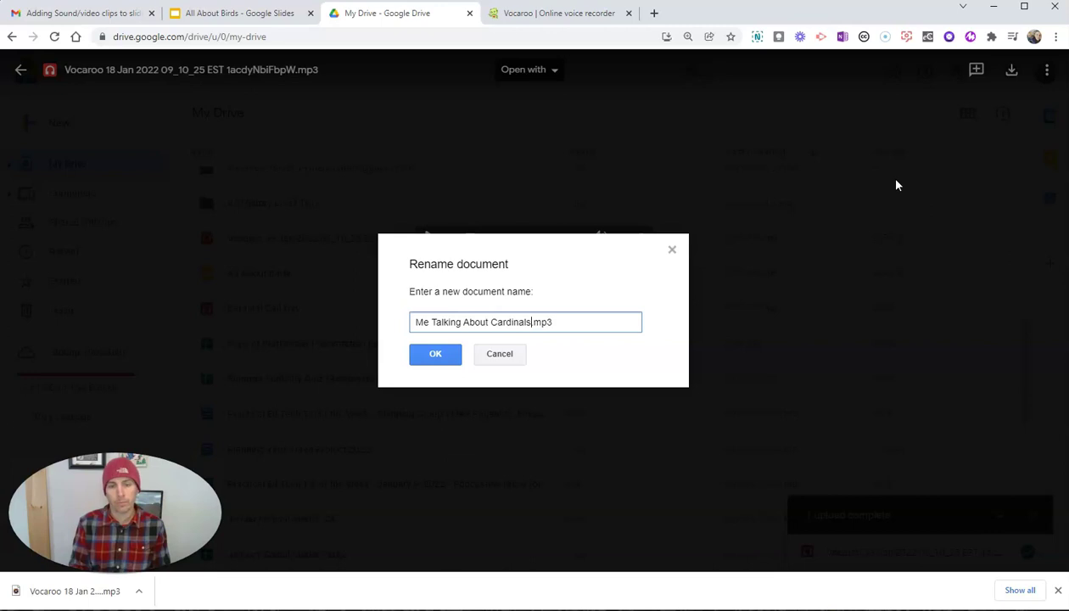
pyautogui.click(430, 358)
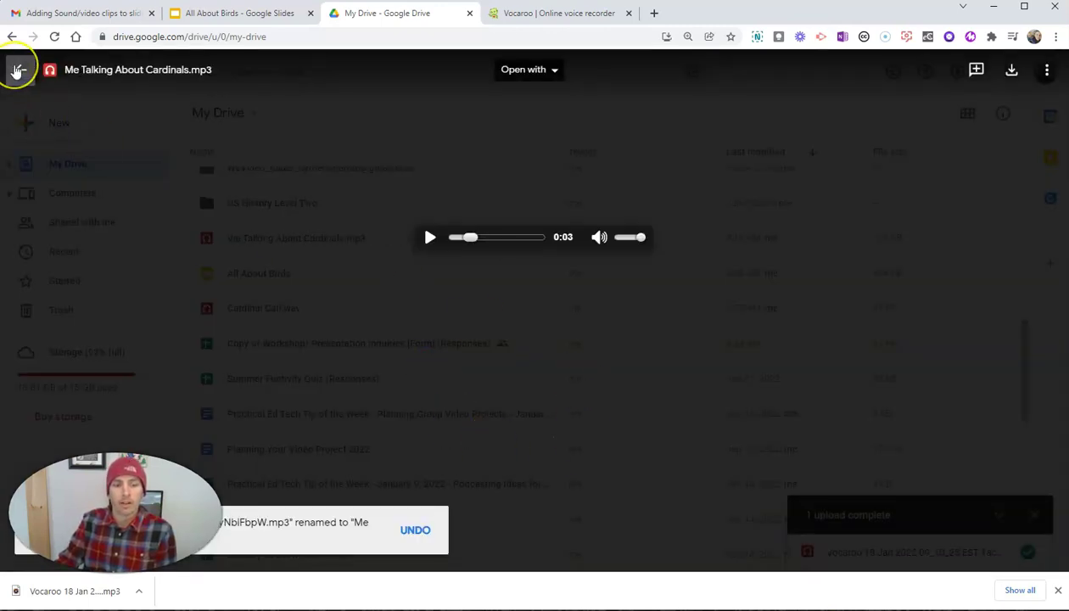
pyautogui.click(21, 71)
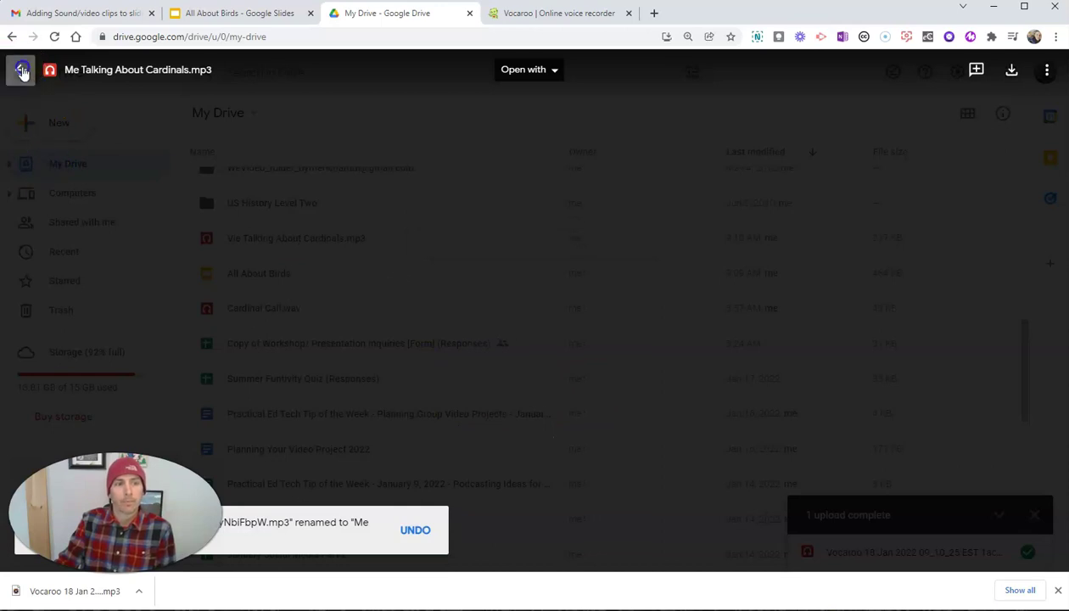
# Step: Insert the 18-second 'Me Talking About Cardinals' recording from My Drive onto slide 2
pyautogui.click(248, 15)
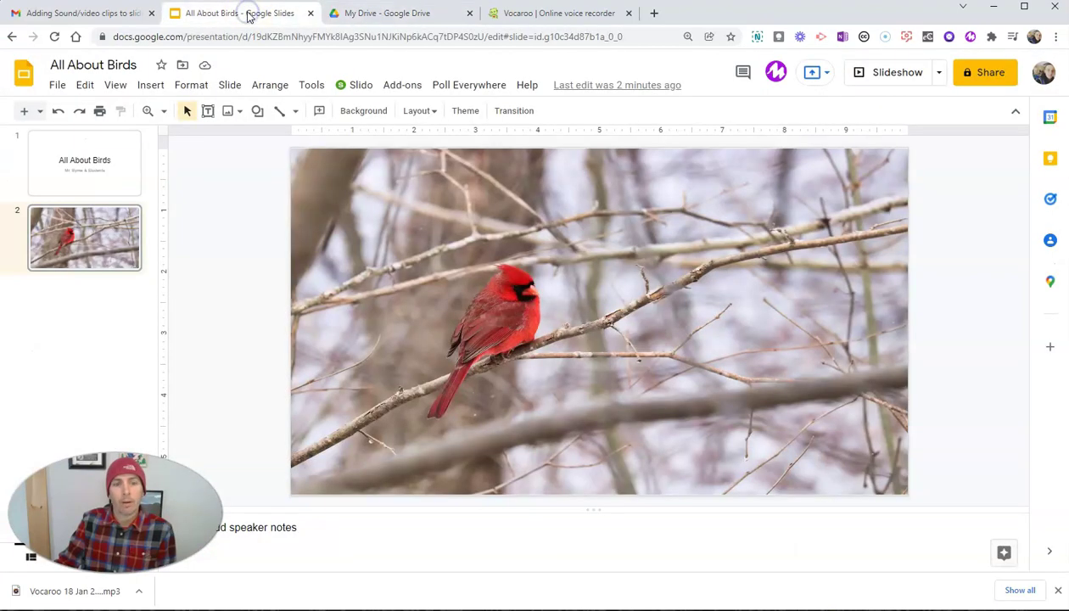
pyautogui.click(152, 87)
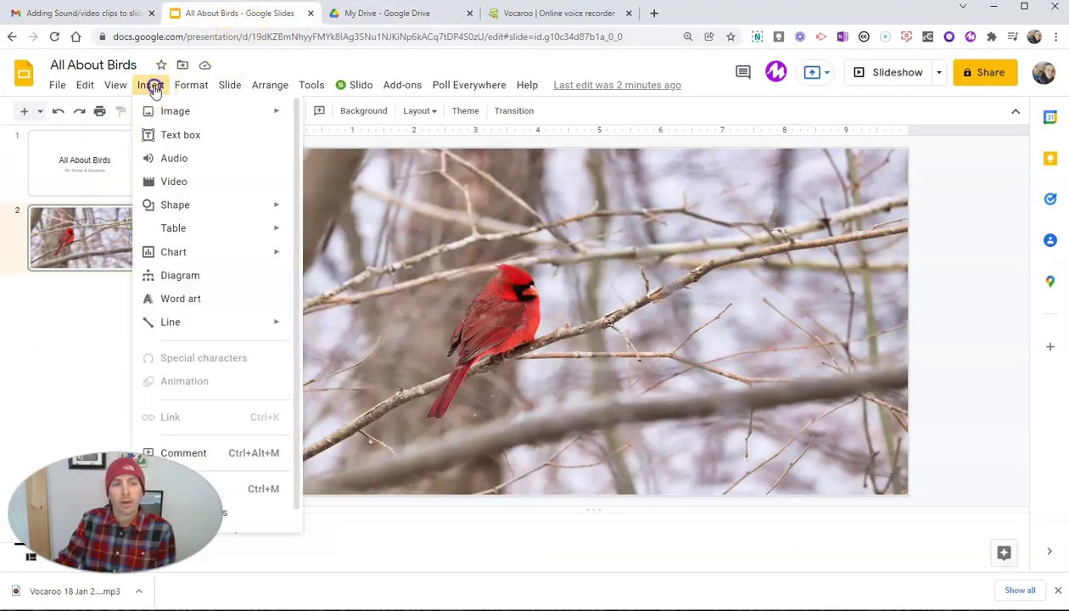
pyautogui.click(171, 160)
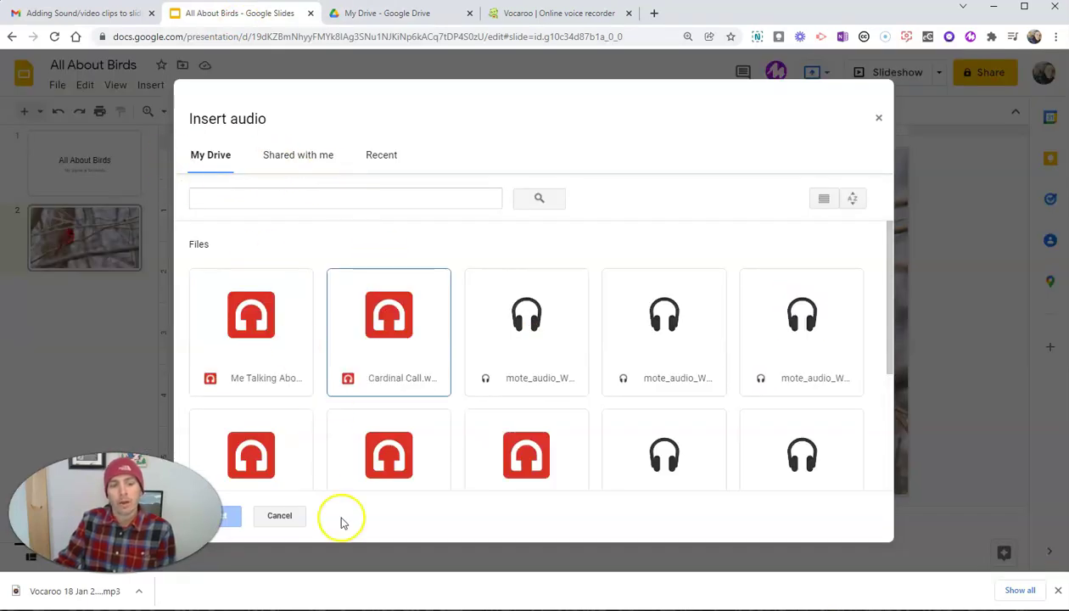
pyautogui.click(260, 341)
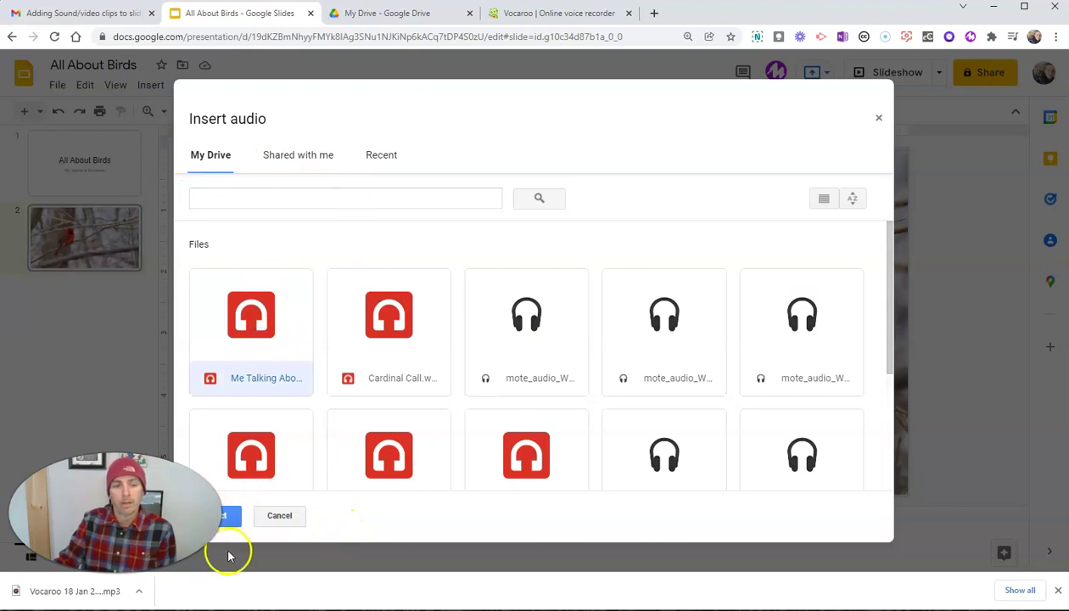
pyautogui.click(232, 516)
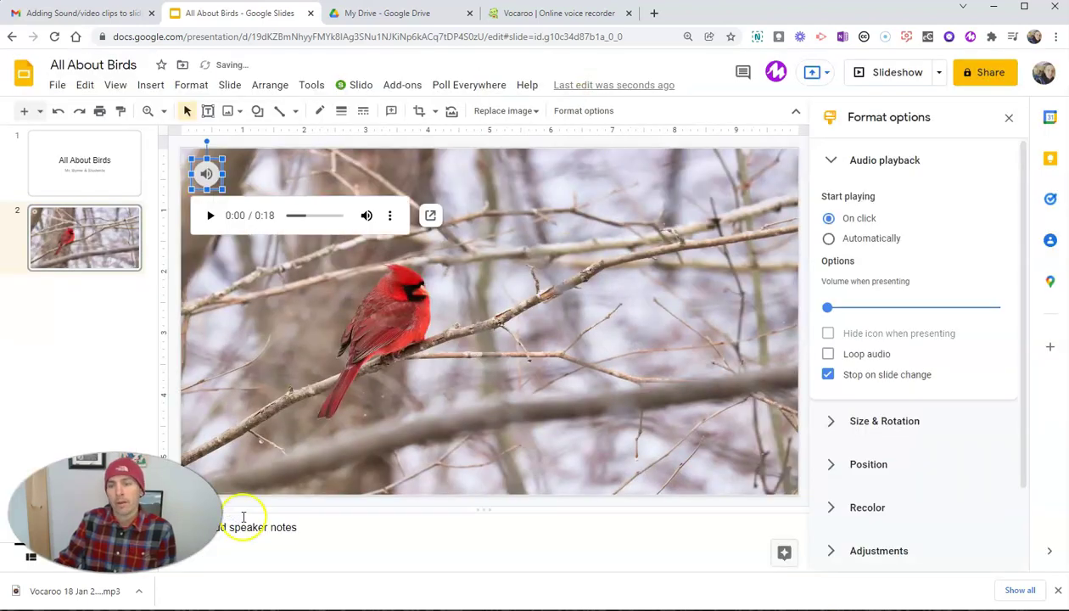
# Step: Set the cardinal narration to play automatically, hide its icon when presenting, and loop
pyautogui.click(830, 241)
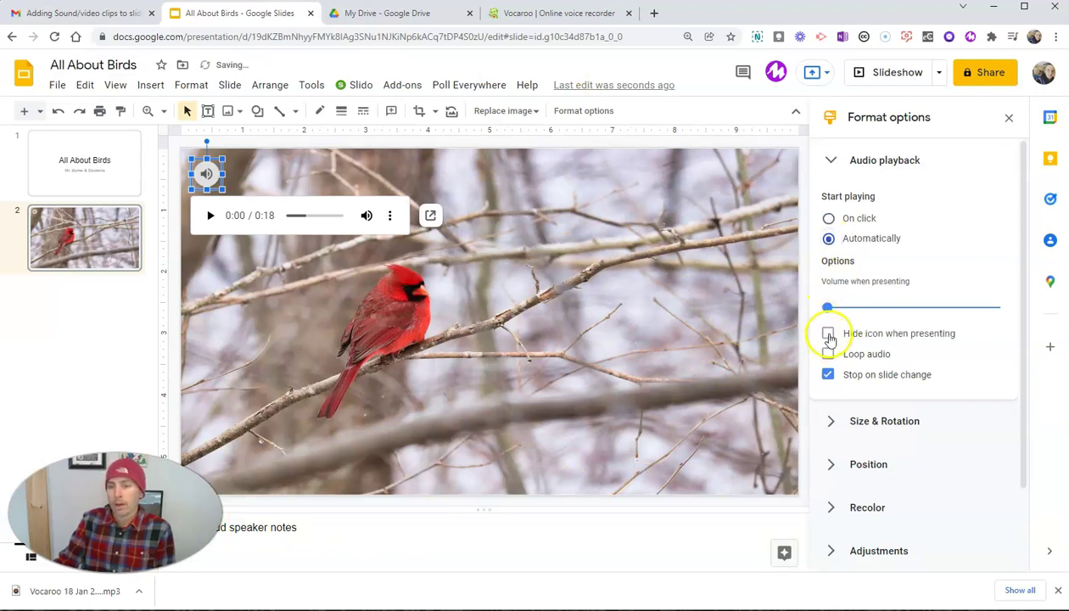
pyautogui.click(829, 336)
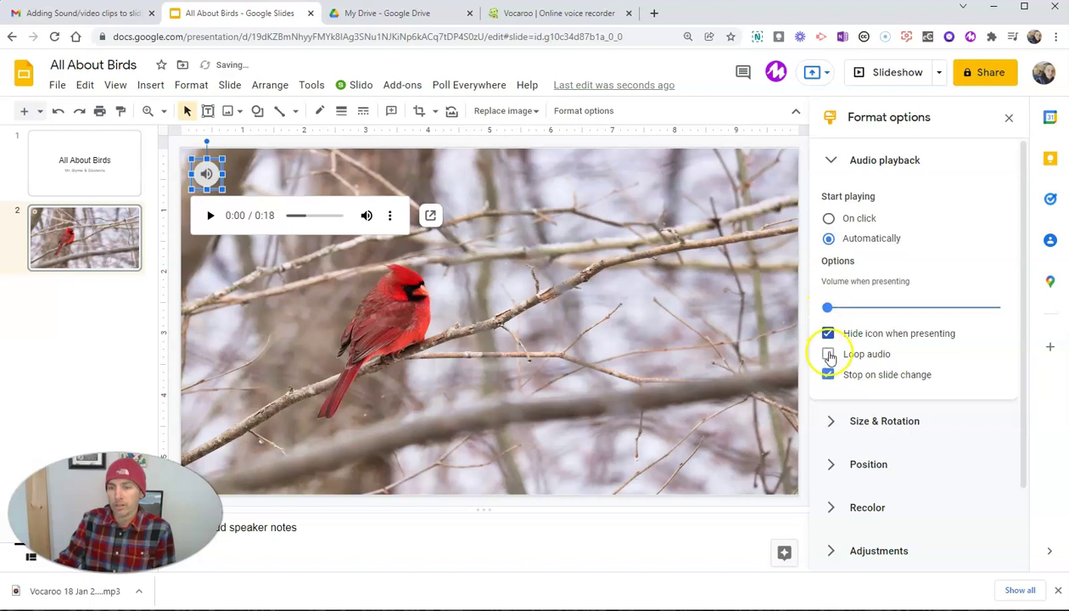
pyautogui.click(828, 354)
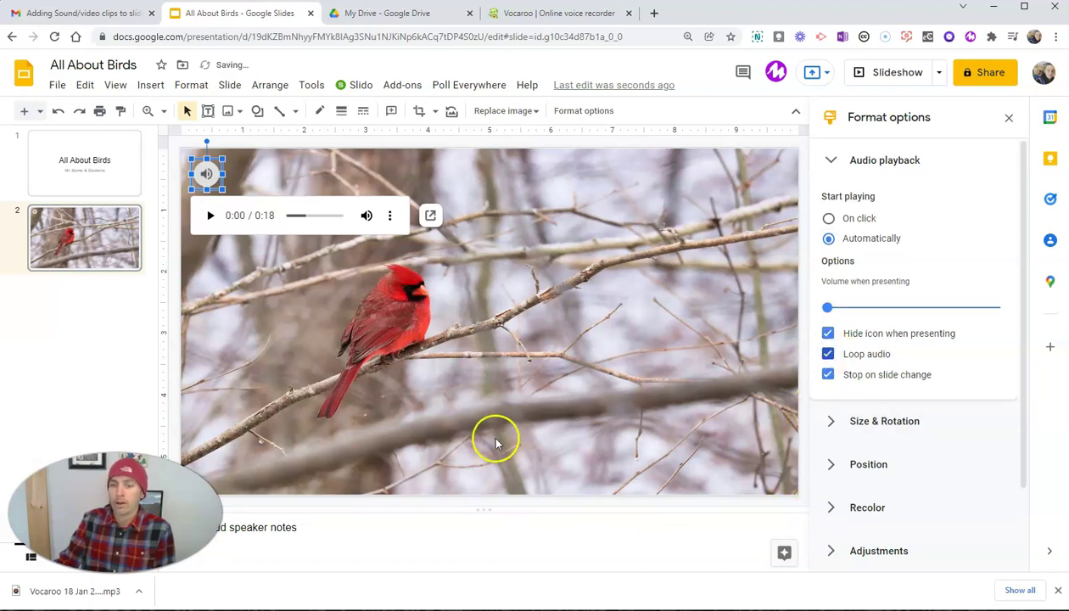